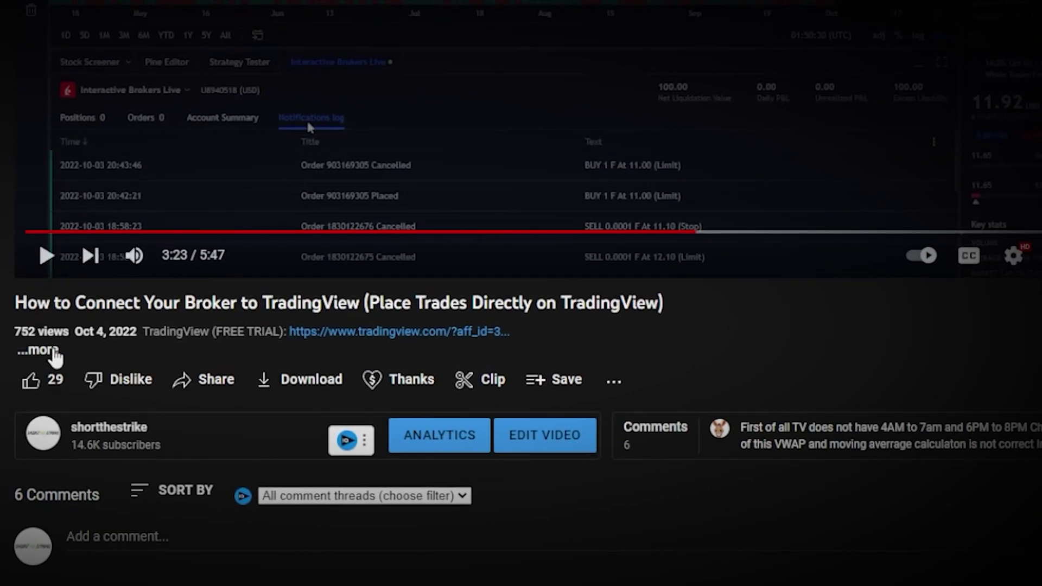
Step: Follow the TradingView link in the video description and open the plans page through Get started
click(375, 324)
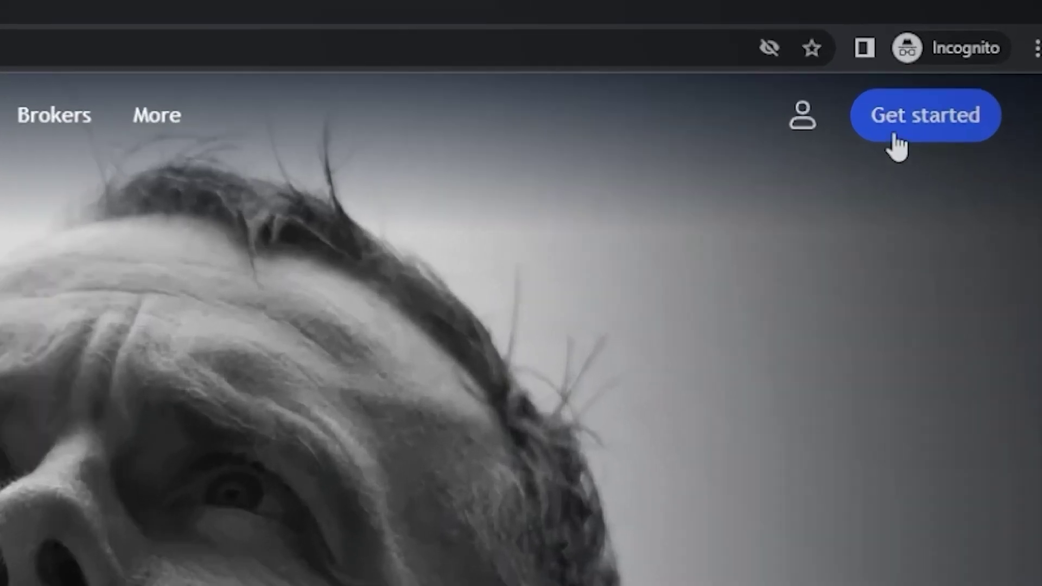
click(897, 145)
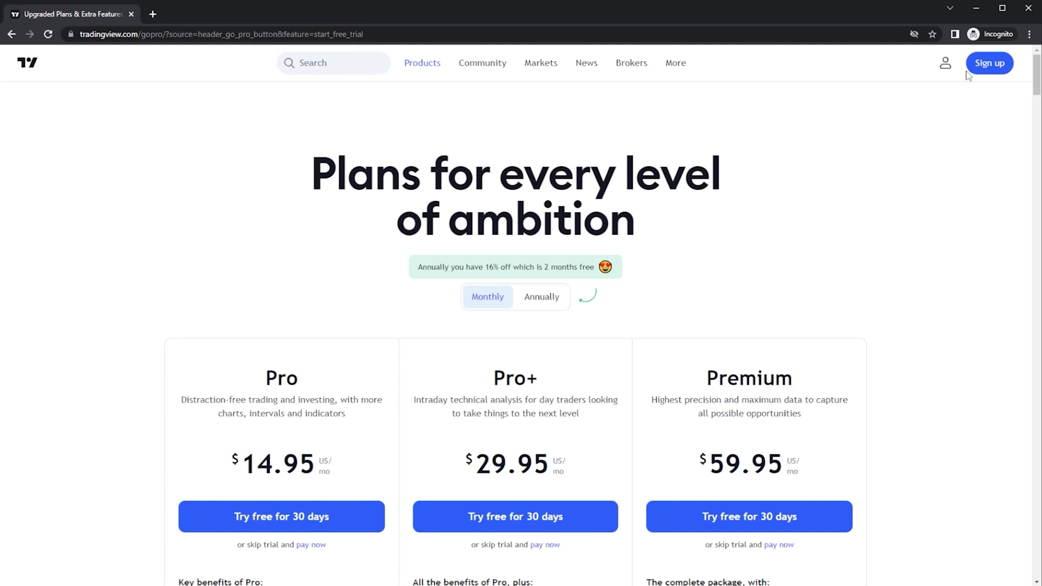
Step: Look through the plans, choose the free Basic account and select Email as the sign-up method
scroll(746, 302, down, 2)
scroll(715, 375, down, 1)
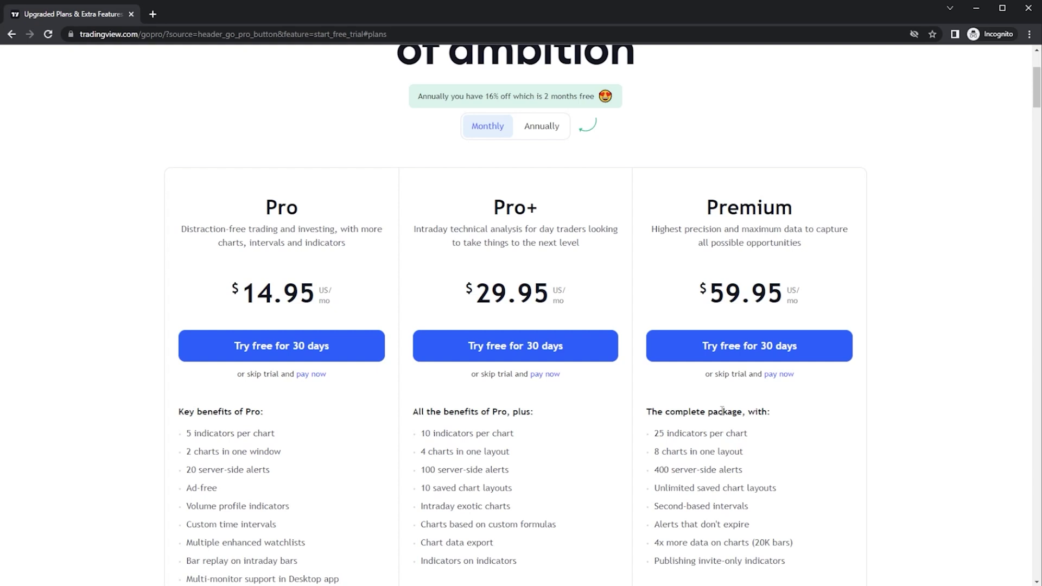
scroll(565, 477, down, 5)
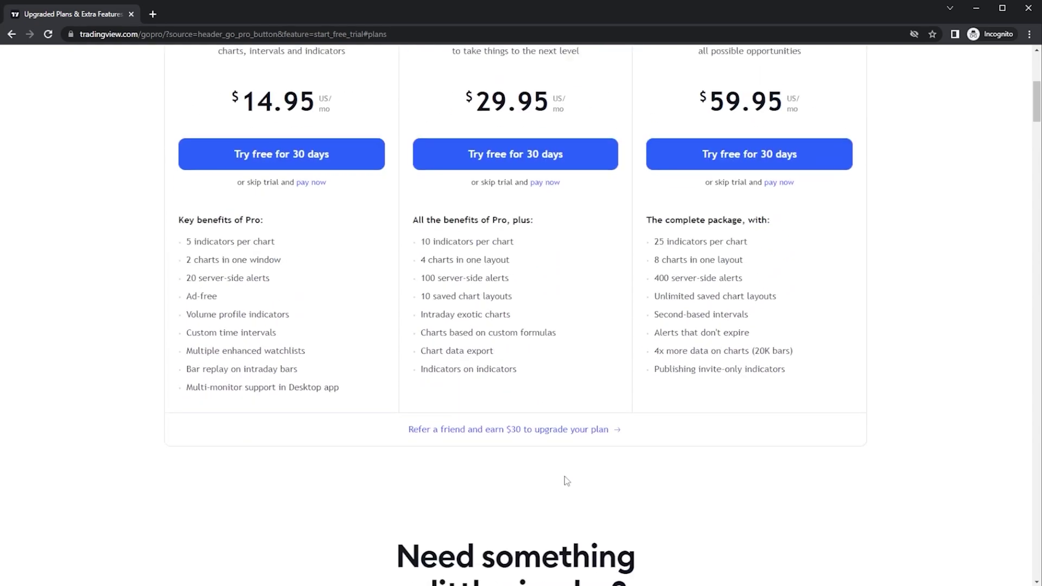
scroll(565, 477, down, 2)
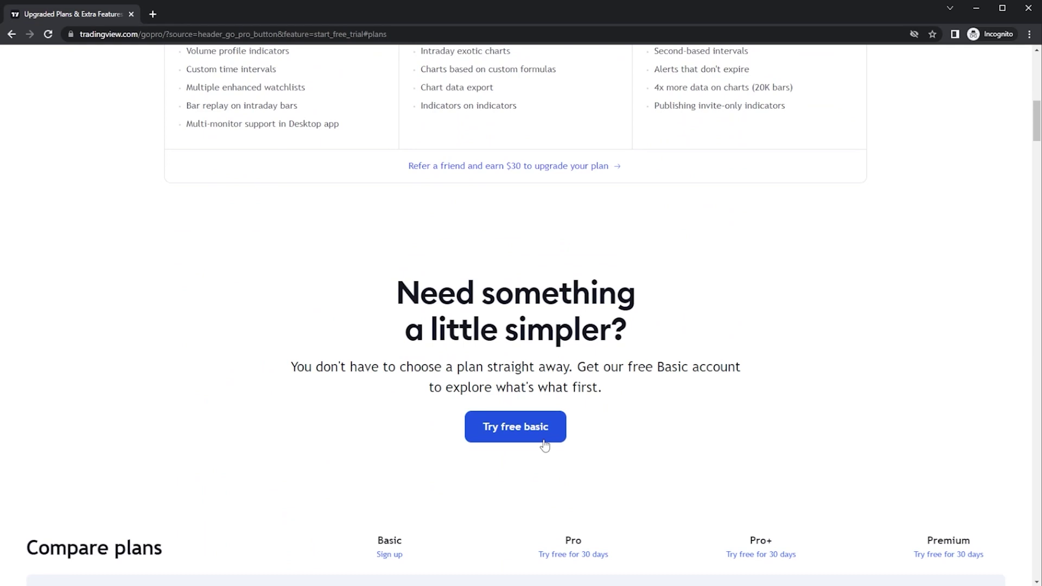
click(544, 444)
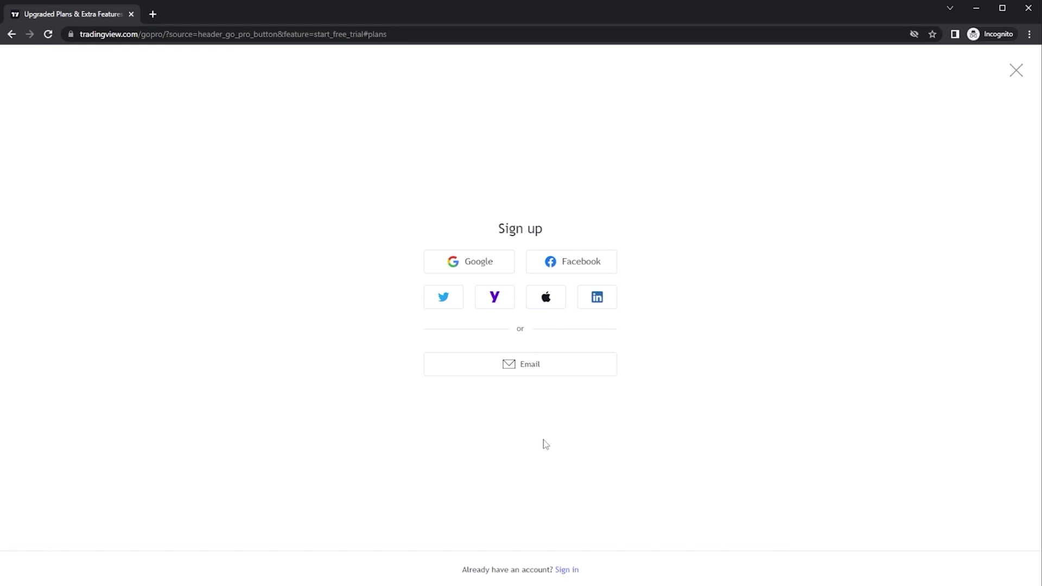
click(554, 368)
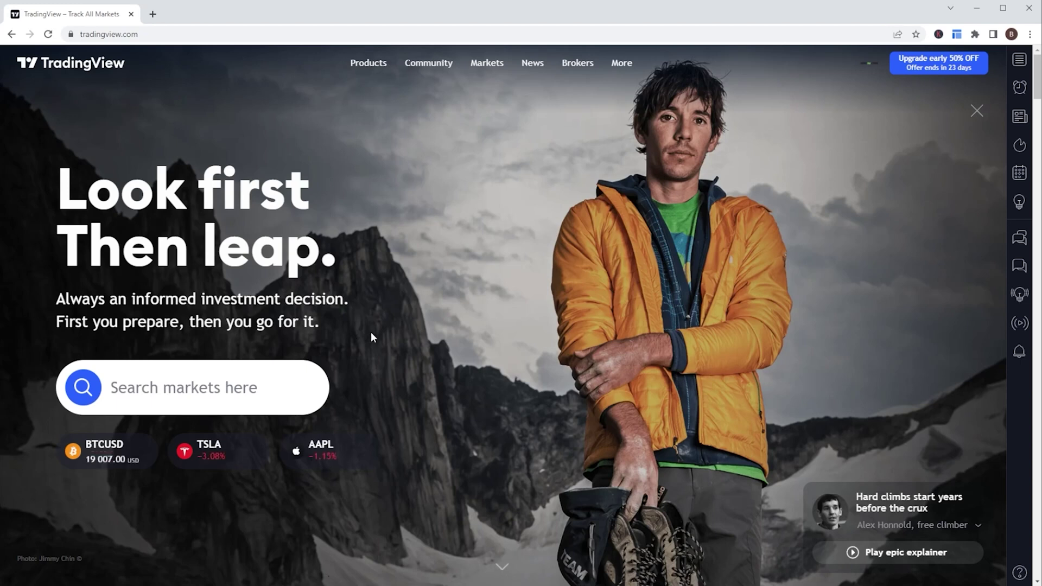
Step: Open the Chart+ product and show its Trading Panel with the list of brokers
mouse_move(370, 74)
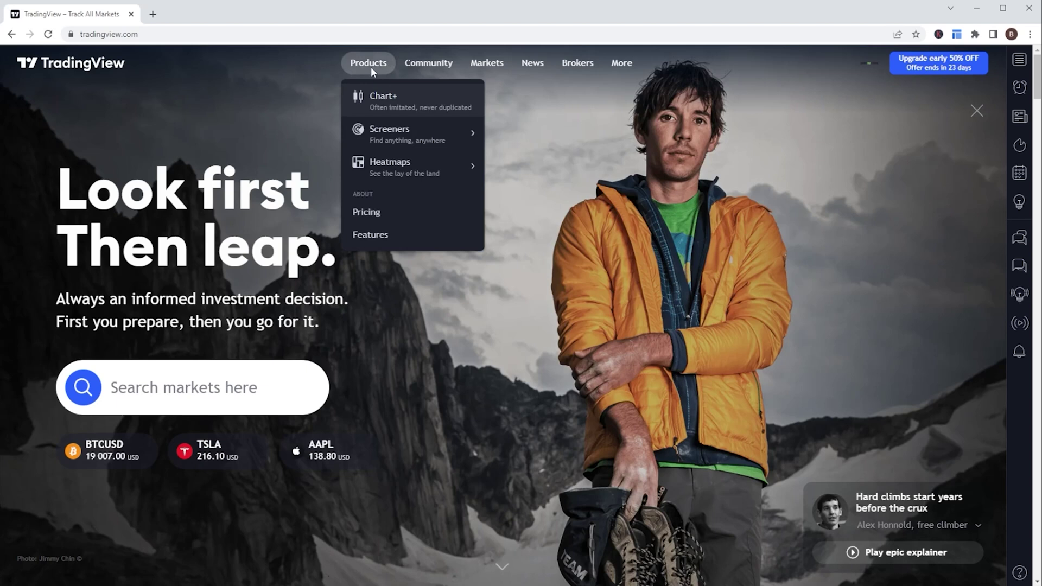
click(380, 106)
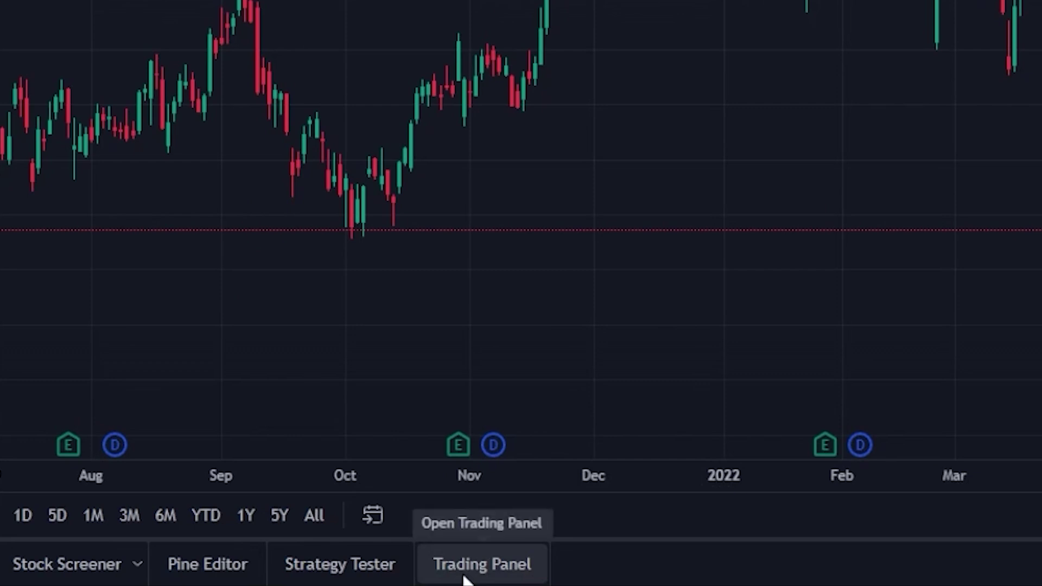
click(465, 579)
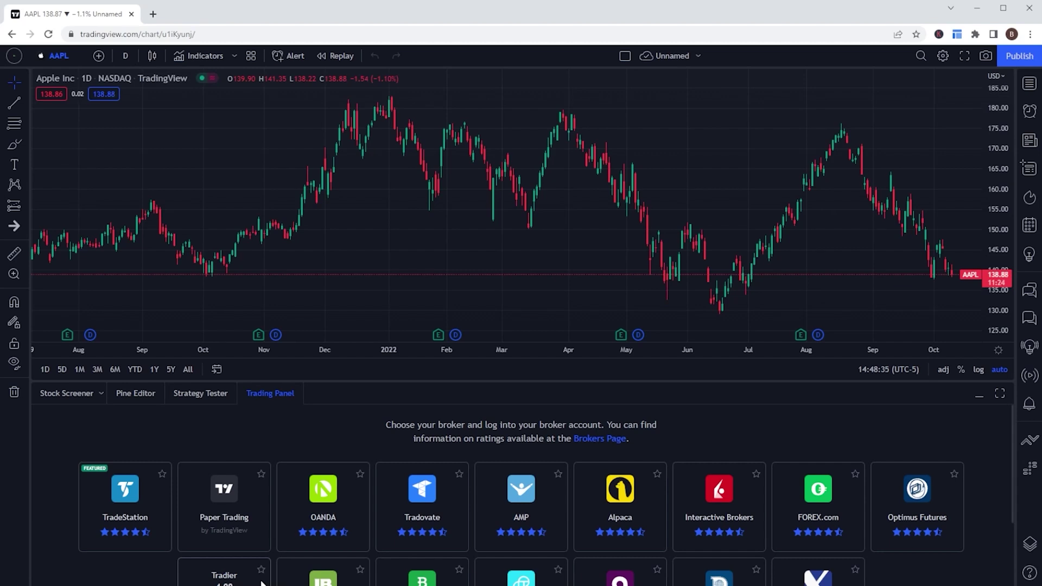
Step: Browse the available brokers and connect the Paper Trading account by TradingView
scroll(288, 565, down, 2)
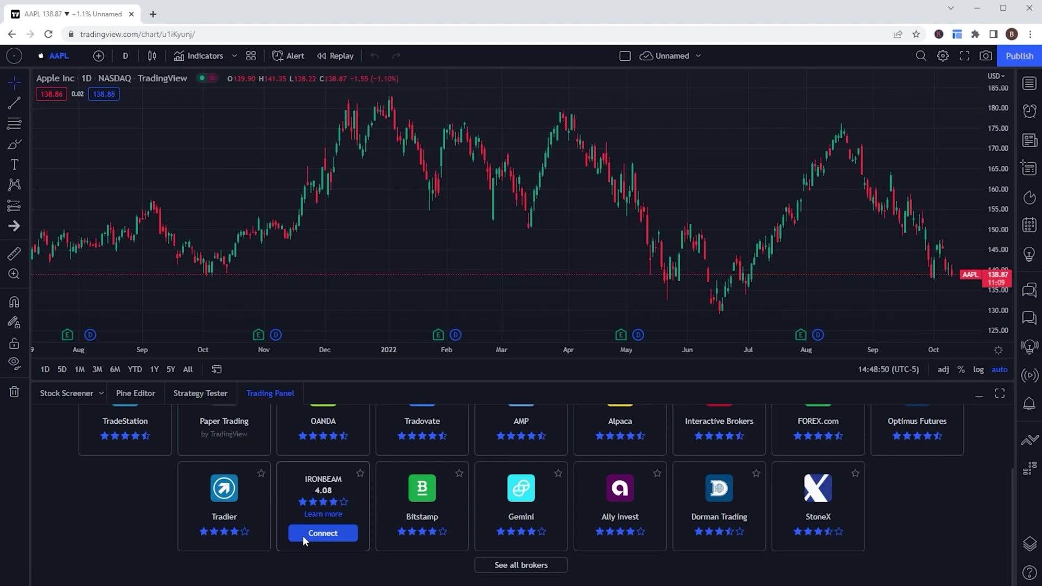
scroll(303, 535, up, 1)
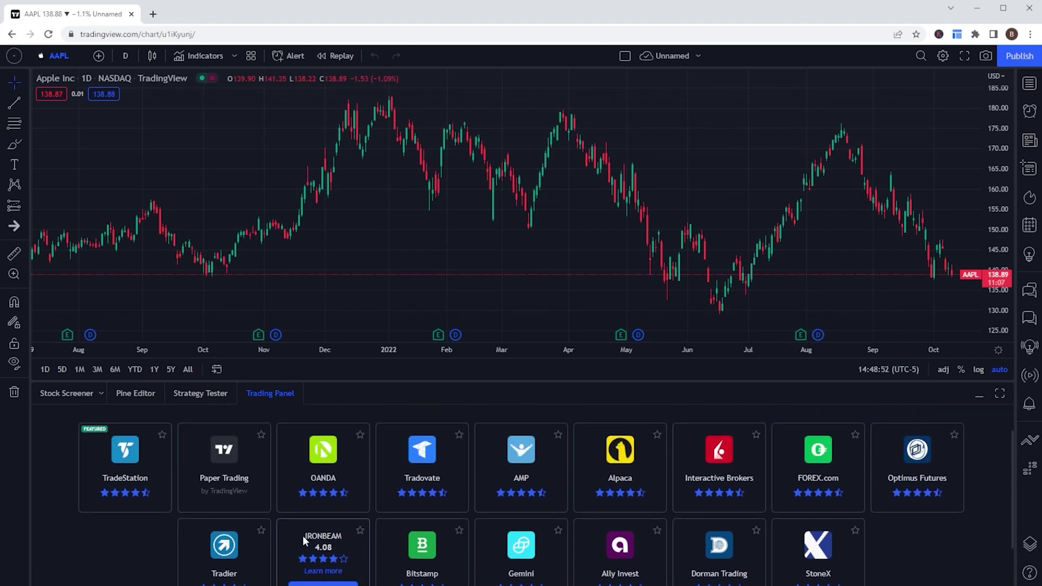
mouse_move(236, 499)
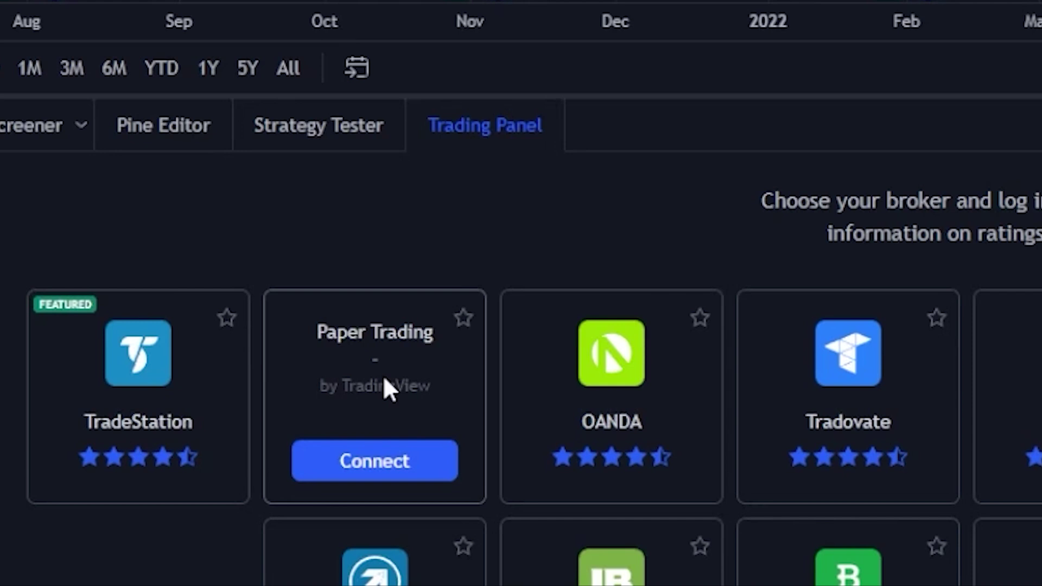
click(387, 462)
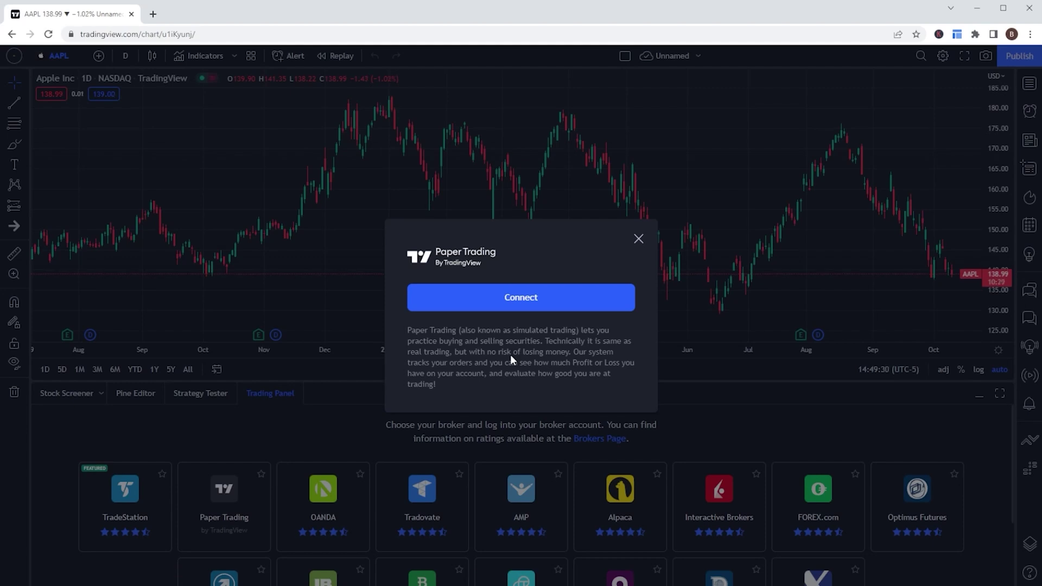
click(522, 303)
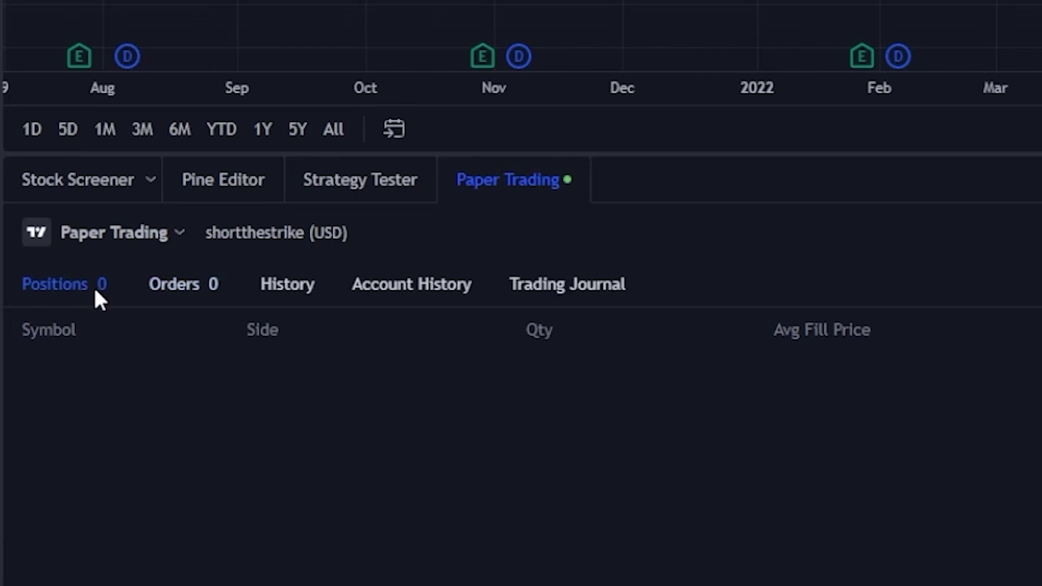
Step: Show the paper account's orders and open the order entry form for NASDAQ:AAPL
click(172, 293)
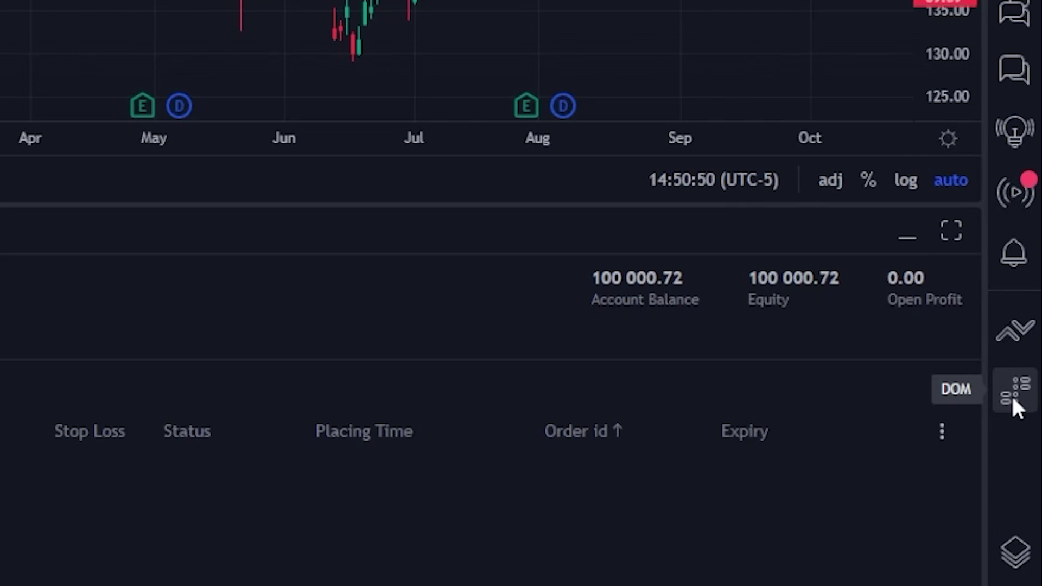
click(1013, 341)
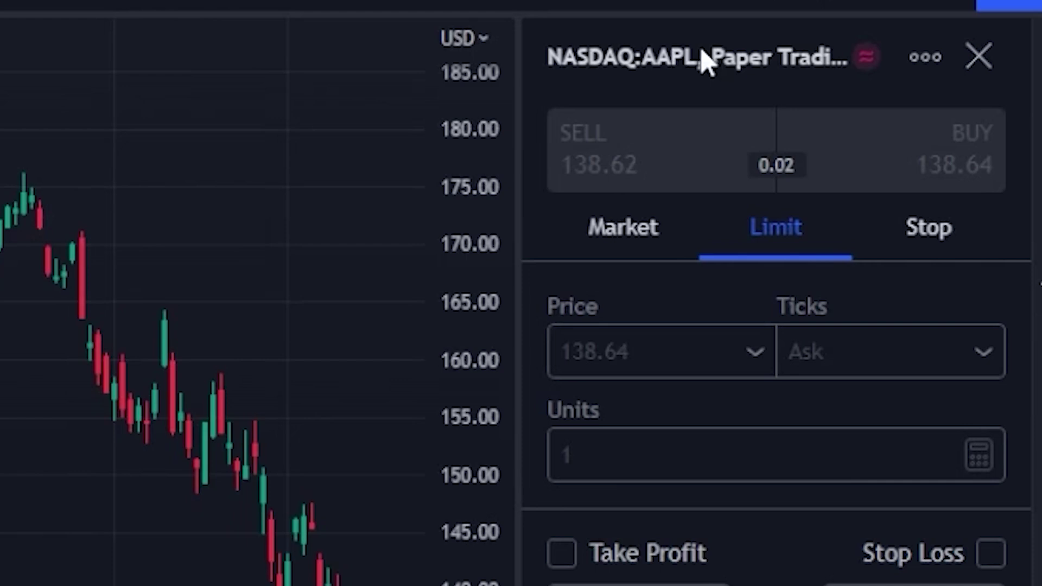
Step: Set the AAPL limit order to the buy side with a price of 138
click(671, 151)
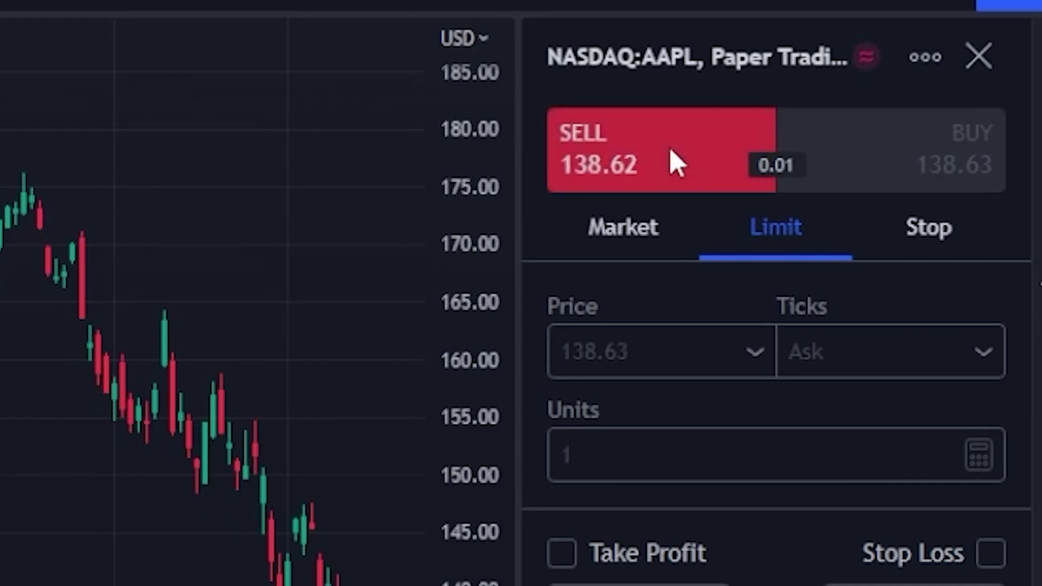
click(863, 155)
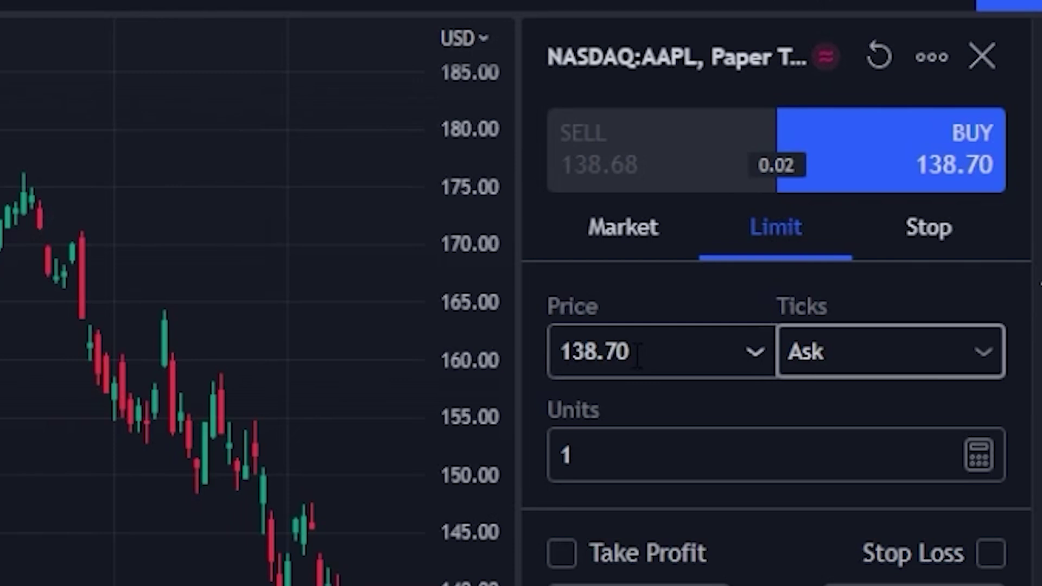
drag(638, 355, 541, 352)
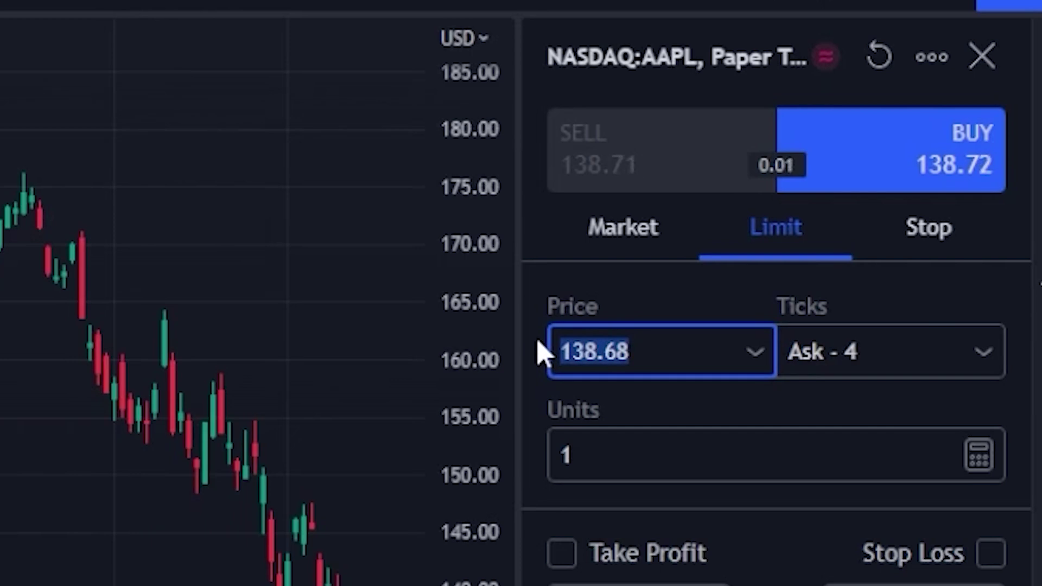
text(1)
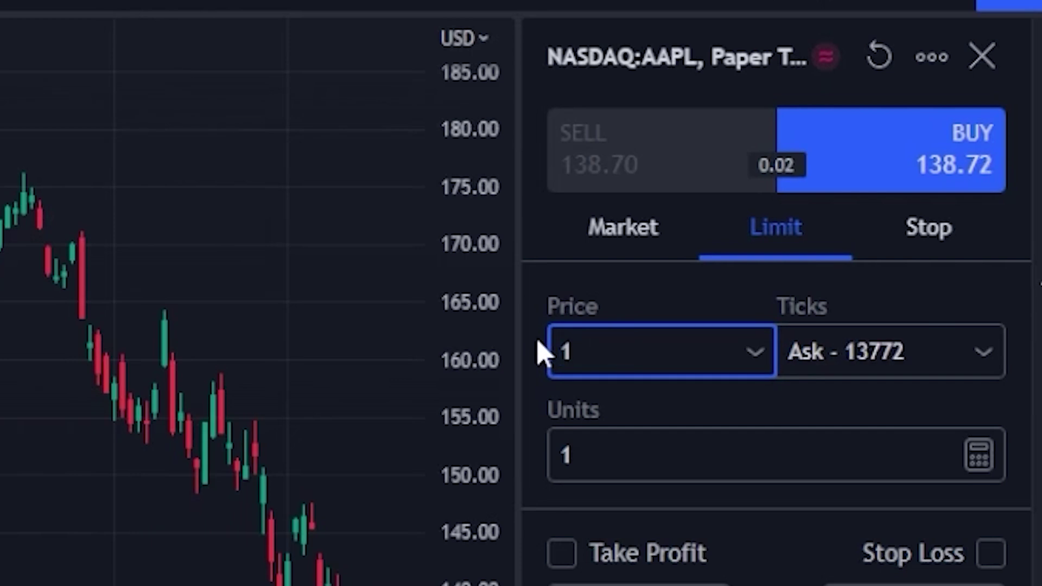
text(38)
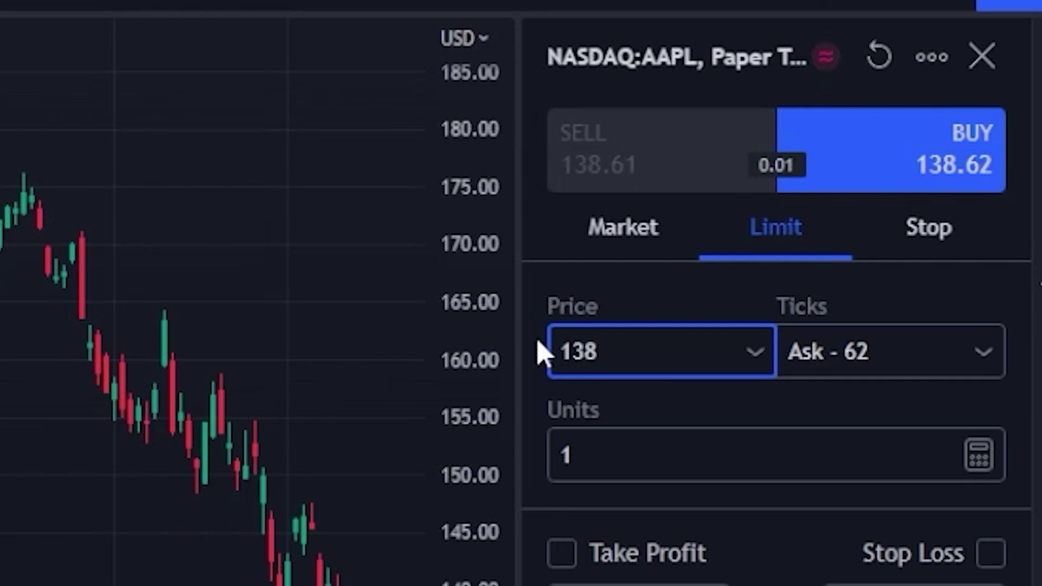
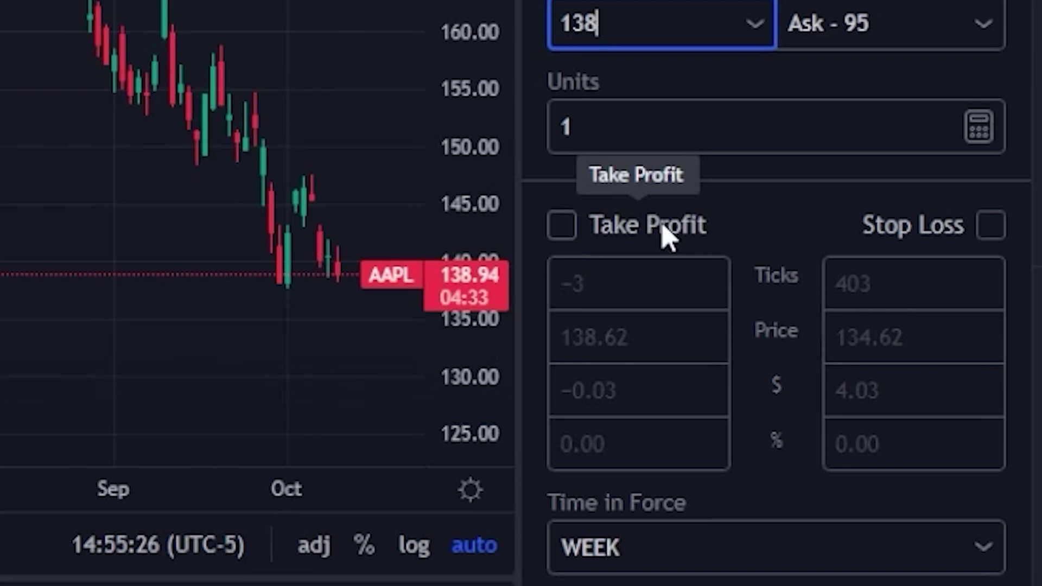
Step: Enable Take Profit and Stop Loss for the buy order, with a take profit price of 145 and a stop loss price of 135
click(563, 228)
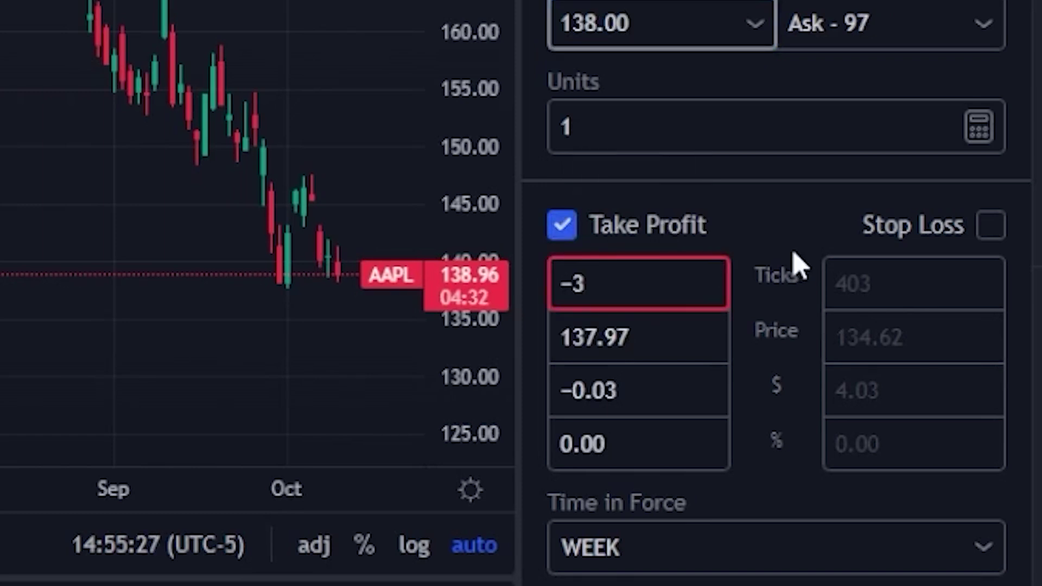
click(991, 227)
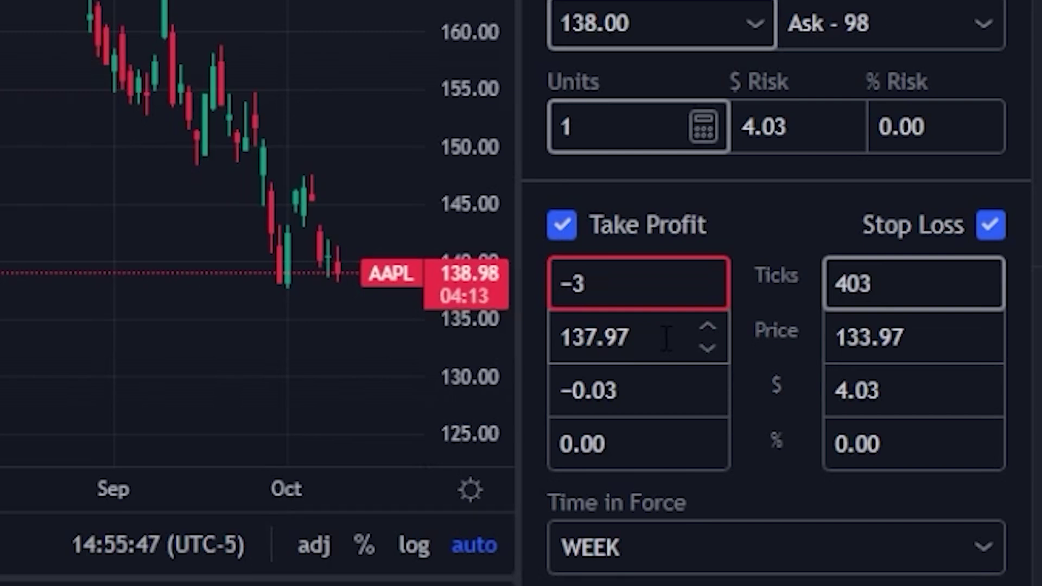
click(666, 338)
drag(667, 338, 551, 342)
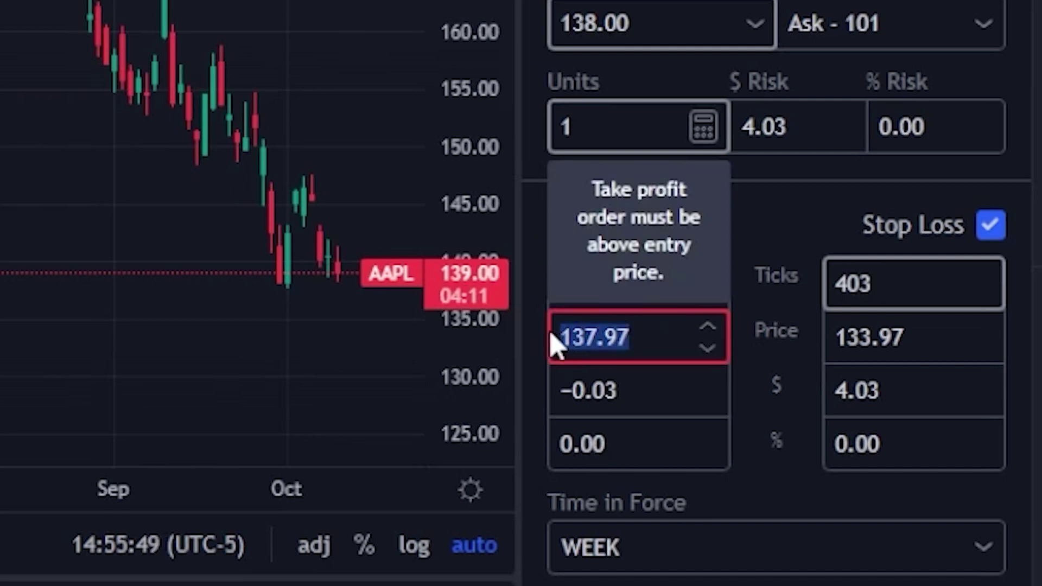
text(145)
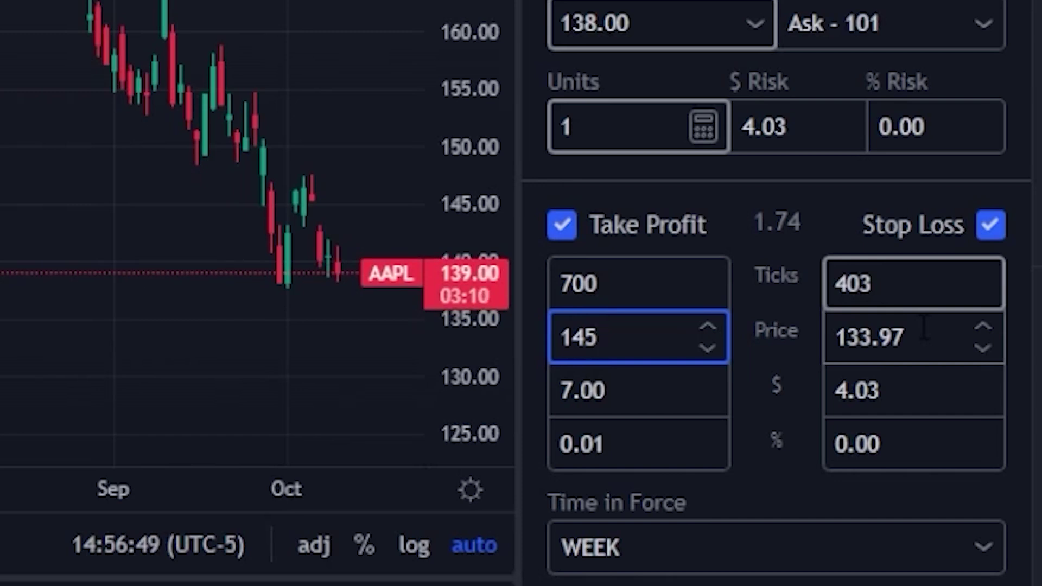
click(924, 325)
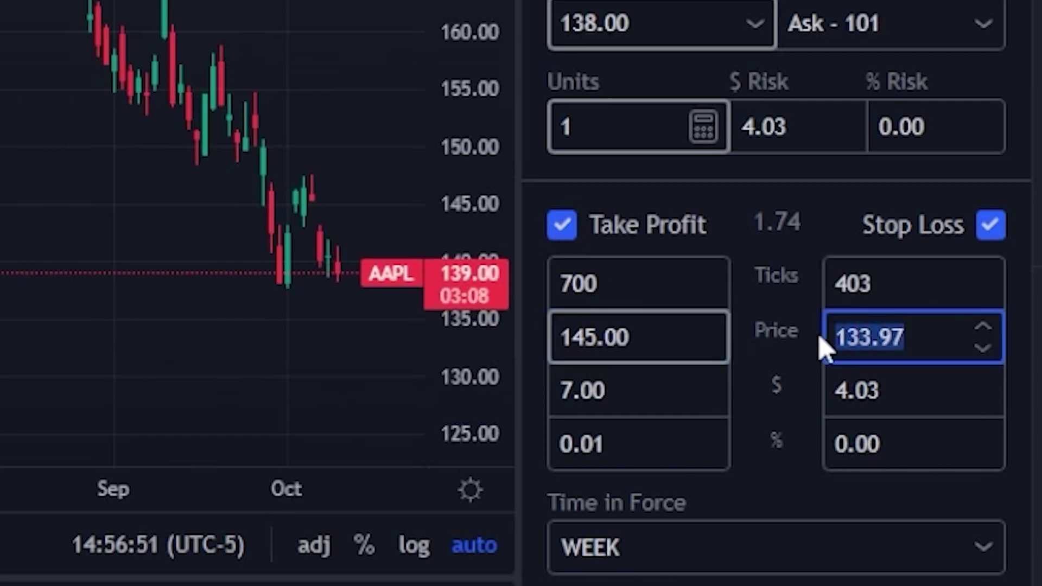
text(135)
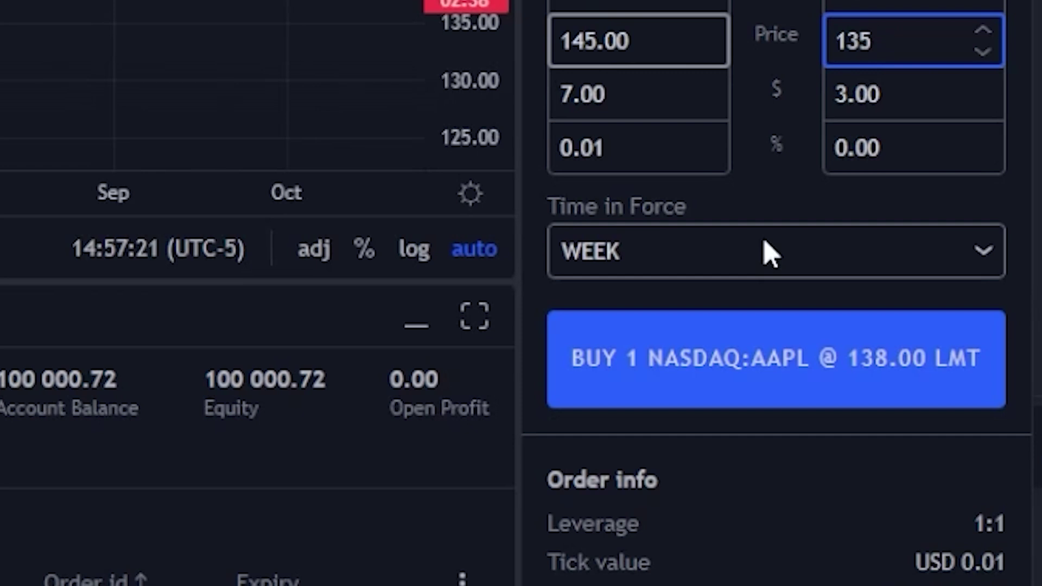
Step: Select WEEK as the Time in Force and place the buy limit order for 1 NASDAQ:AAPL at 138.00
click(770, 254)
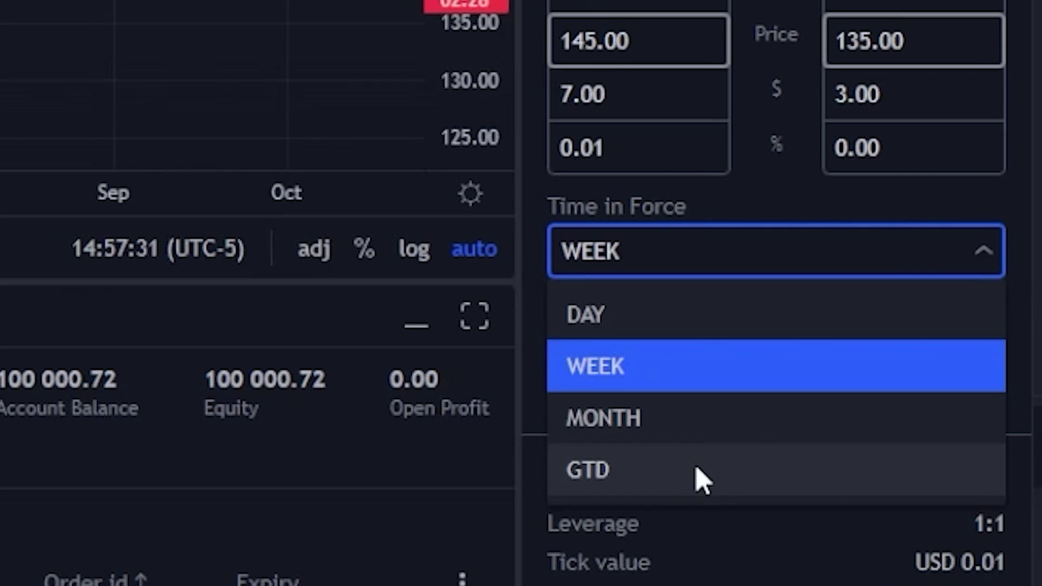
click(676, 386)
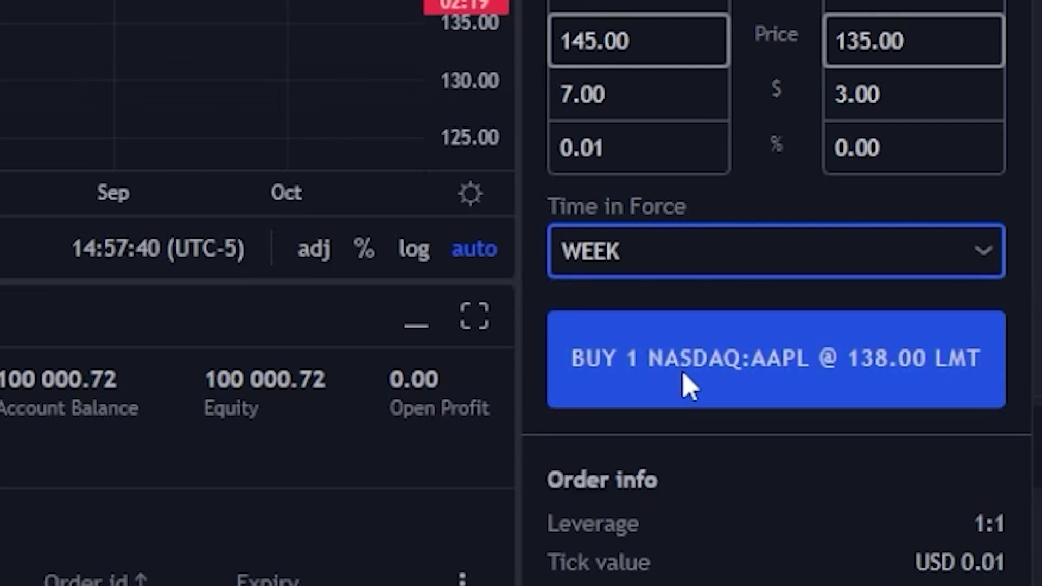
click(835, 360)
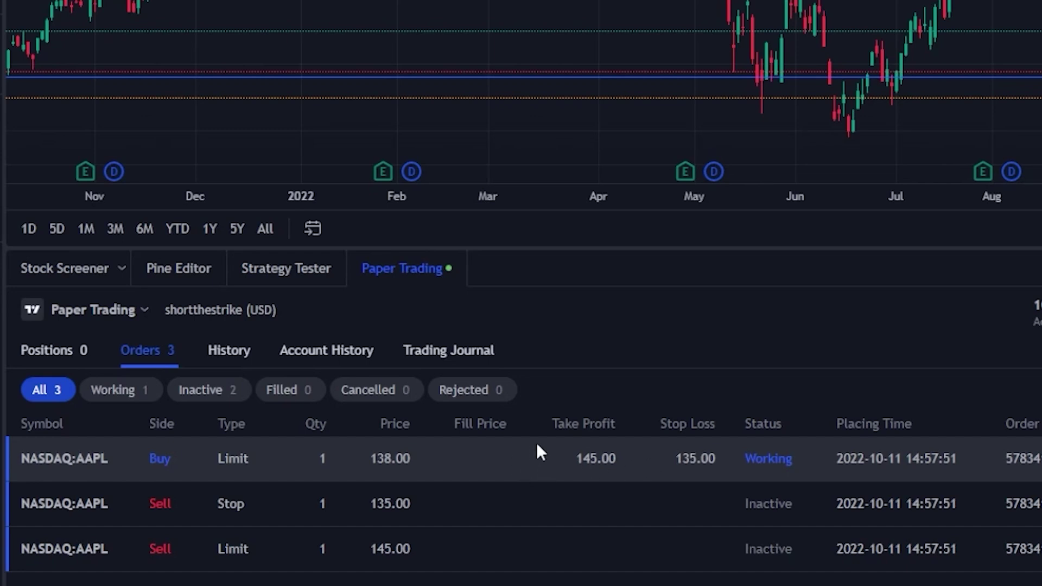
Step: Move the working Buy Limit order's line on the AAPL chart up to about 140.44
right_click(500, 463)
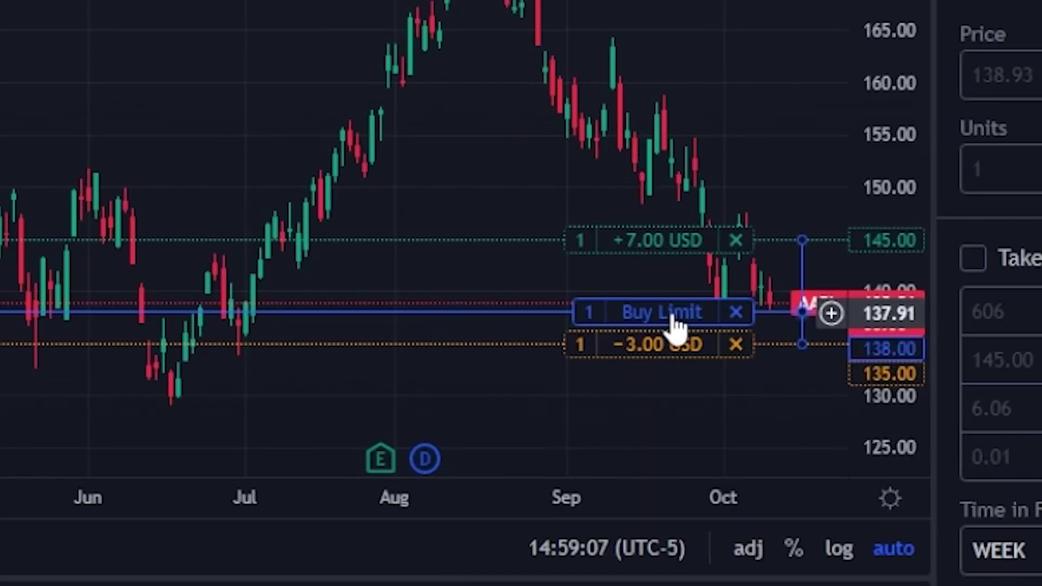
drag(673, 319, 655, 305)
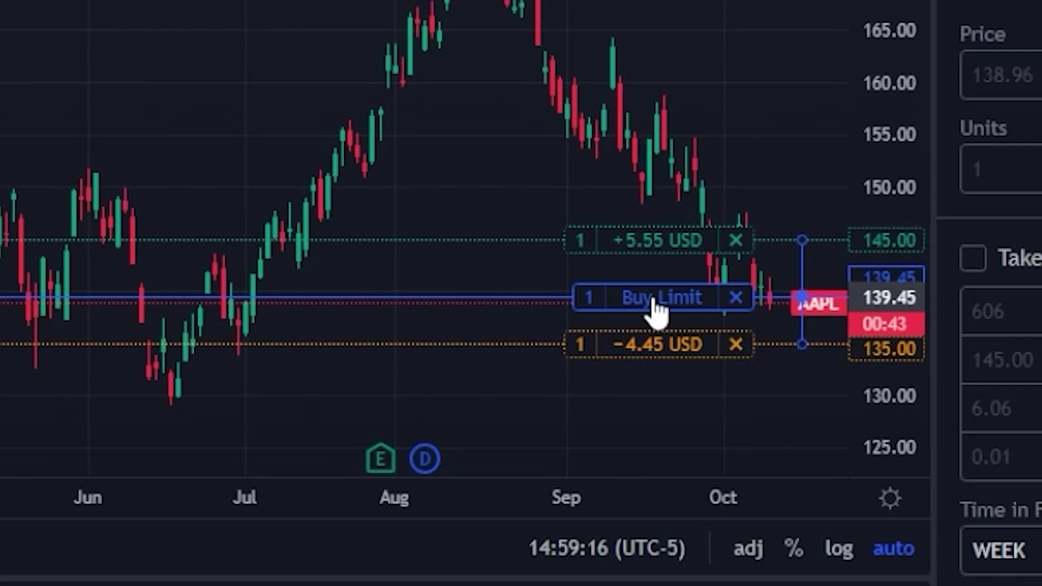
drag(654, 300, 654, 290)
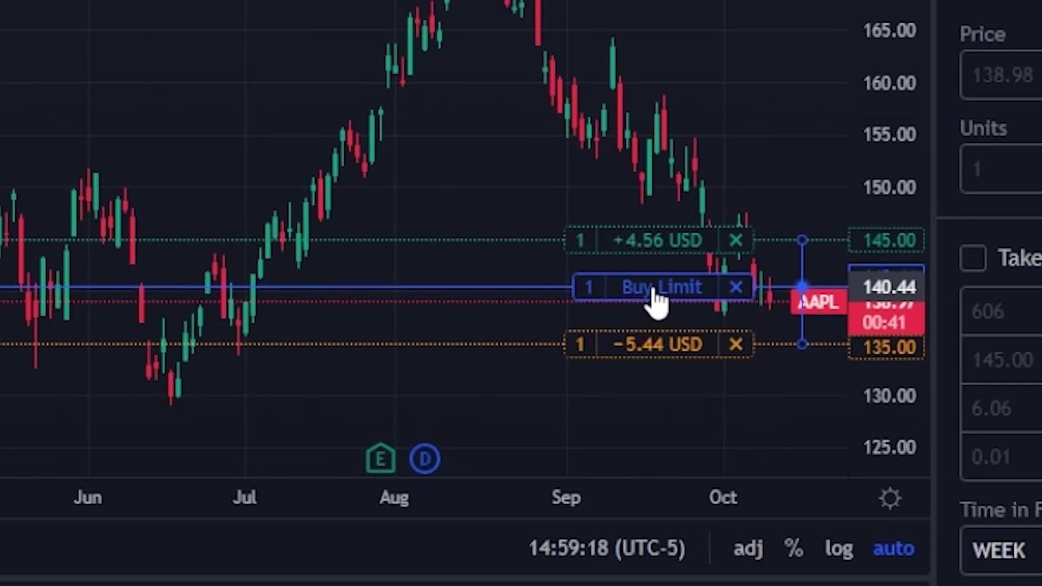
Step: Modify the AAPL buy limit order to a price of 140.44 and show the open paper trading positions
click(655, 292)
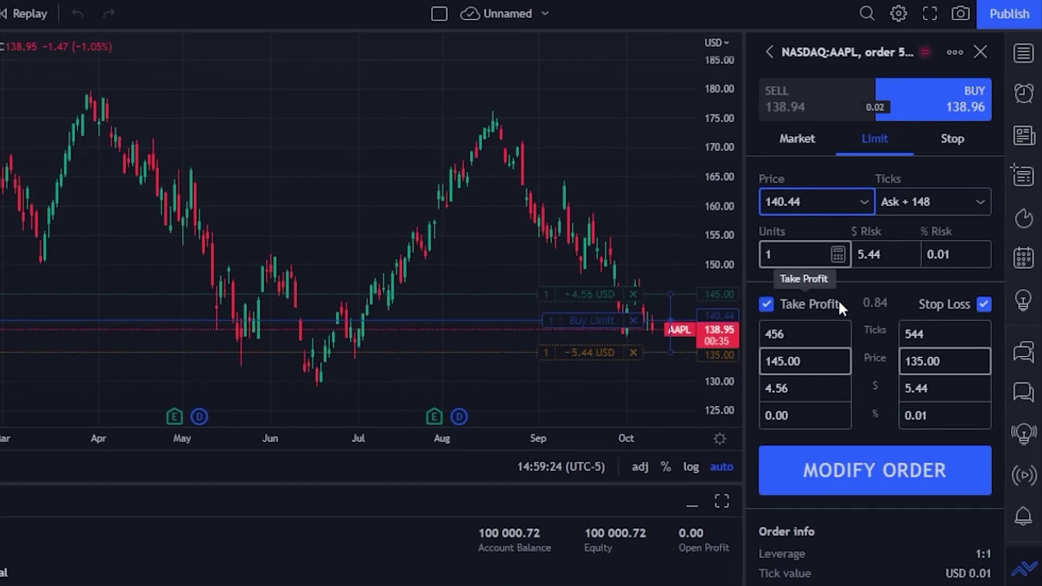
click(815, 201)
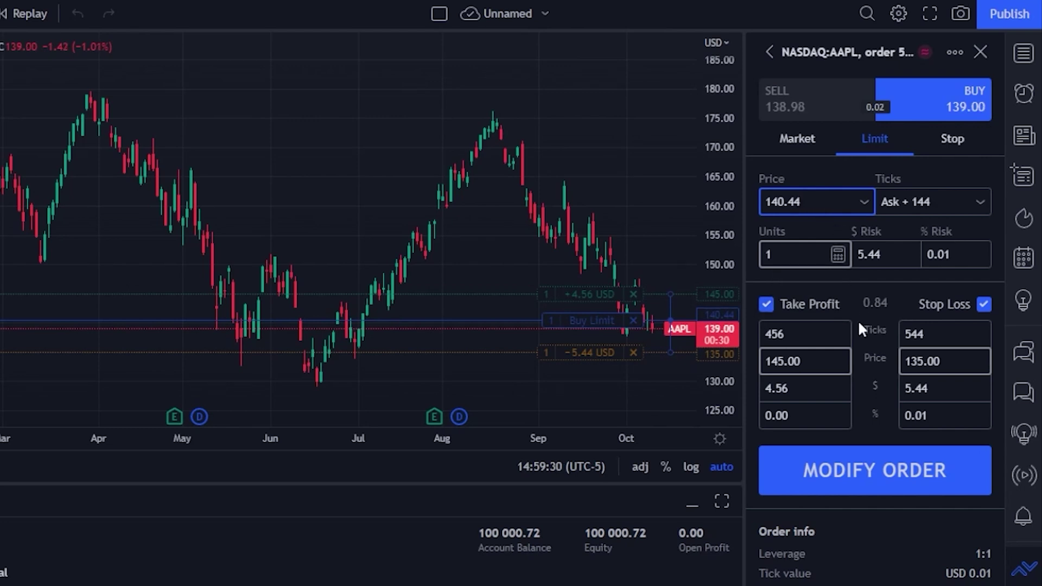
click(850, 474)
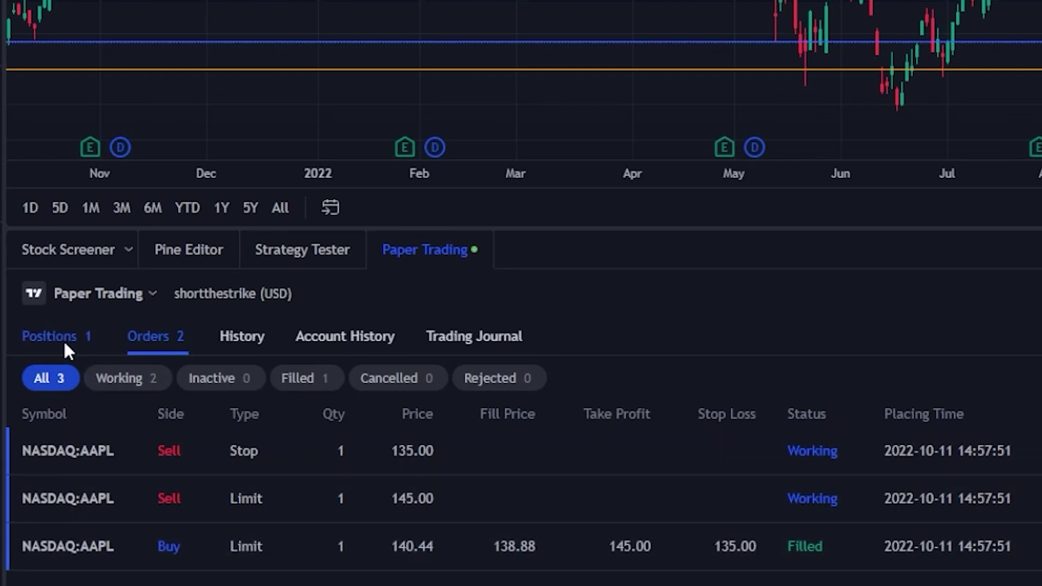
click(63, 340)
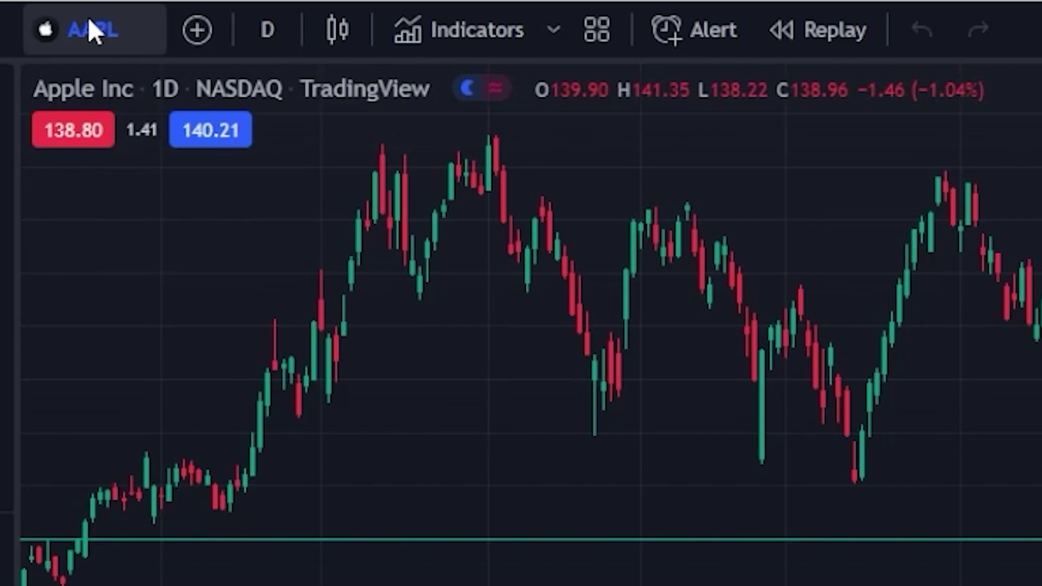
Step: Search for the symbol GOLD and switch the chart to the MCX Gold Futures contract
click(88, 17)
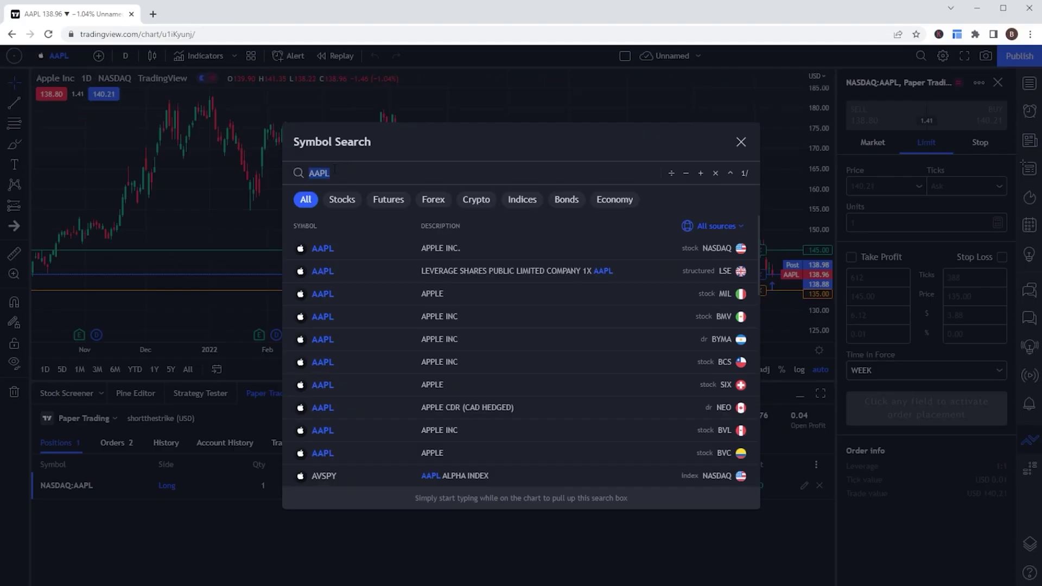
click(335, 170)
key(BackSpace)
key(BackSpace)
key(BackSpace)
key(BackSpace)
text(G)
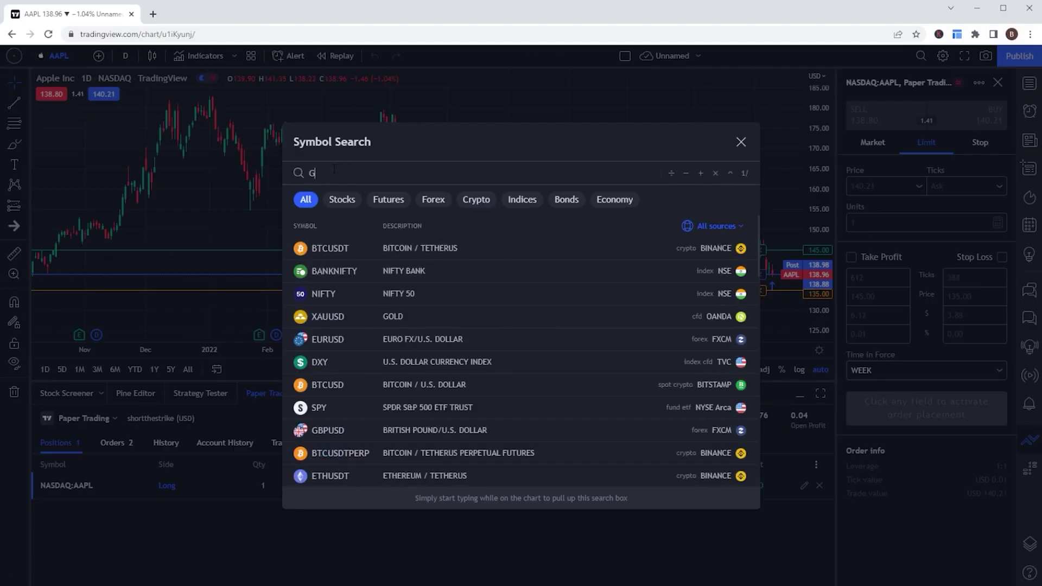
text(OLD)
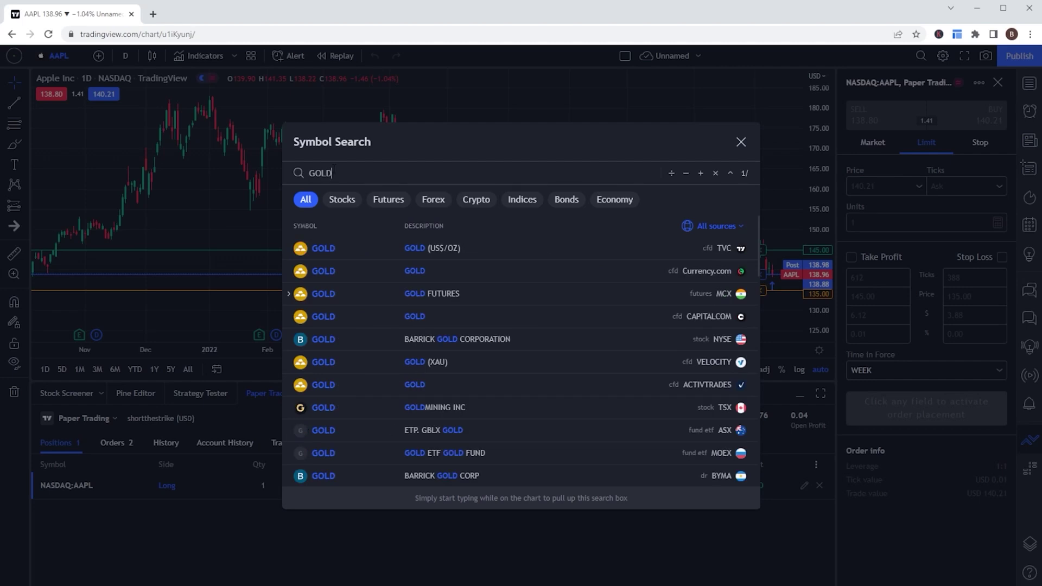
click(326, 295)
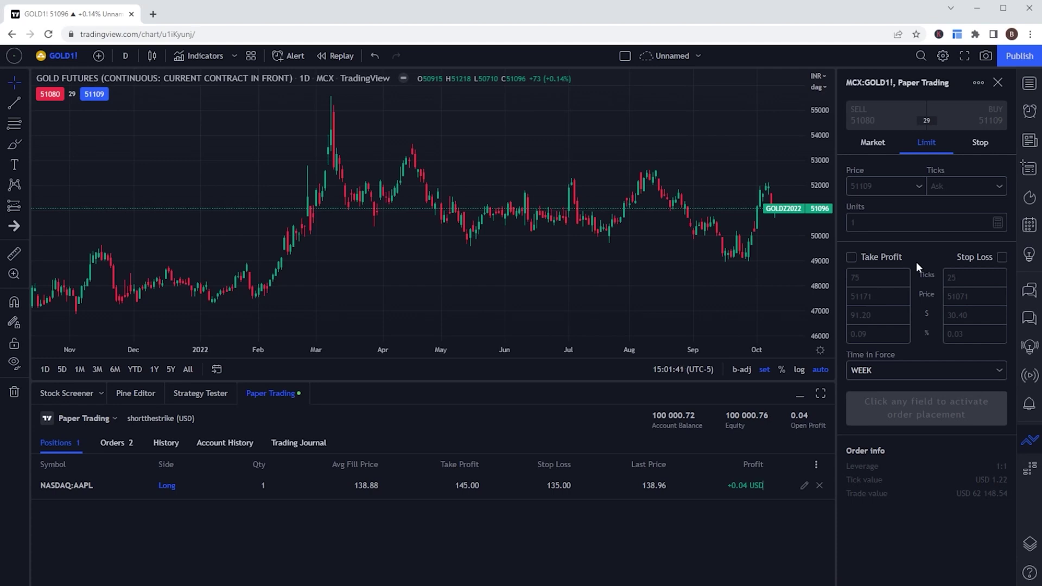
Step: Place a sell limit order for 1 MCX:GOLD1! at 51080 with WEEK as Time in Force, and show the orders list
click(952, 120)
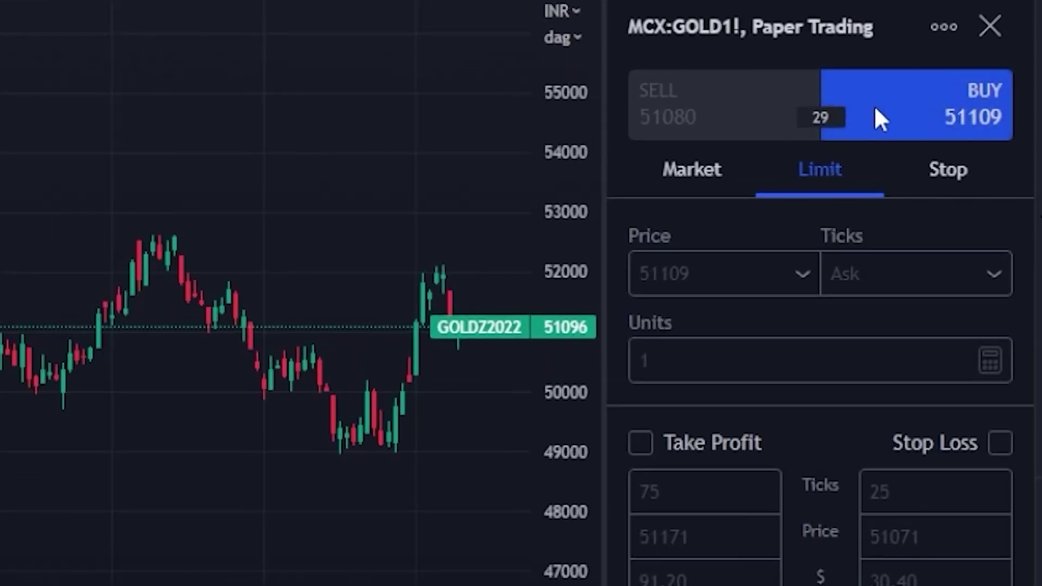
click(706, 115)
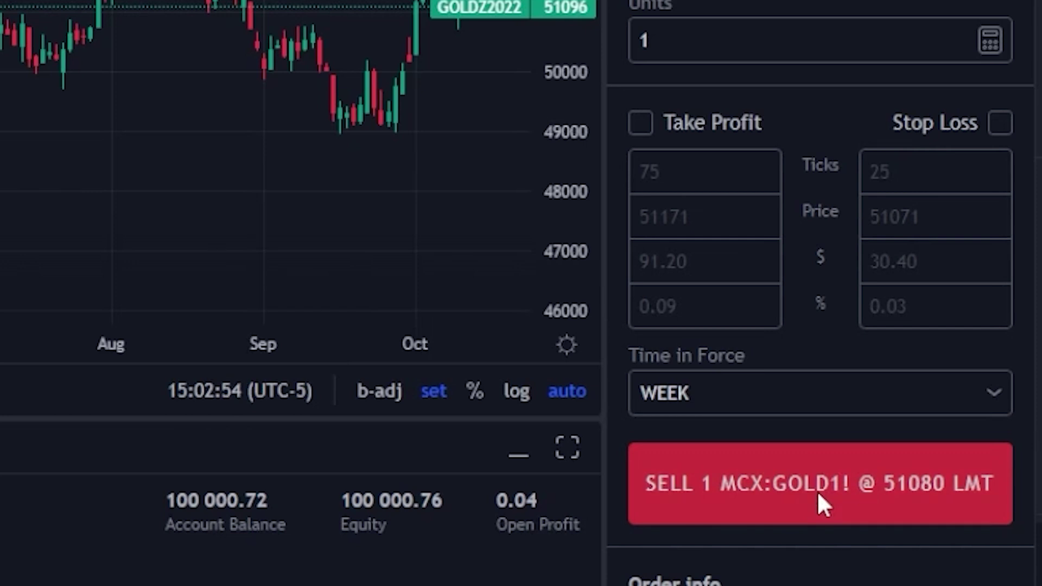
click(819, 494)
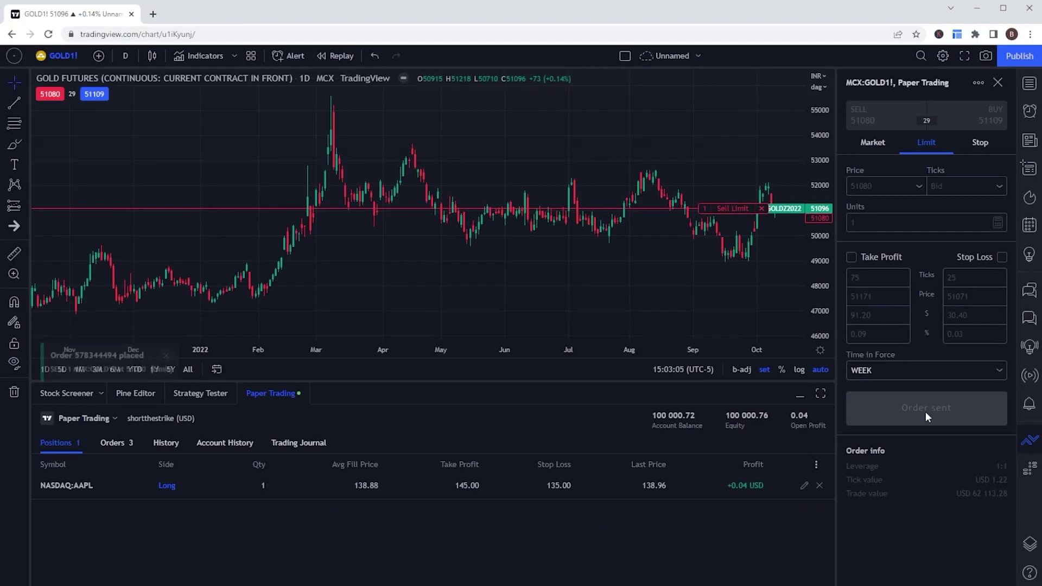
click(116, 448)
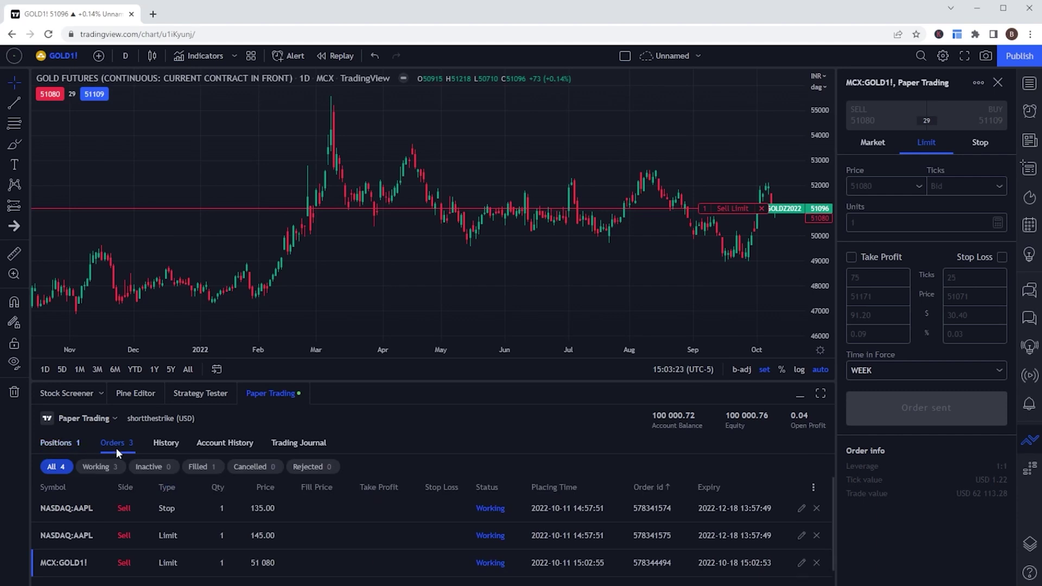
Step: Move the gold Sell Limit order's line on the chart up to 53812 and submit the order modification
mouse_move(733, 210)
mouse_move(733, 210)
mouse_down()
mouse_move(728, 246)
mouse_move(714, 185)
mouse_move(714, 212)
mouse_up()
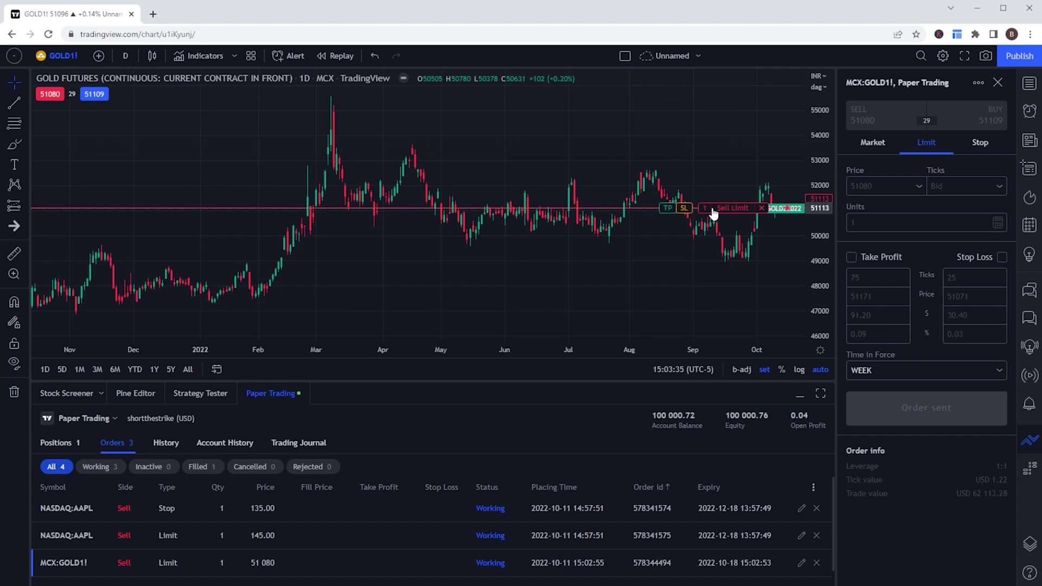
drag(714, 213, 707, 146)
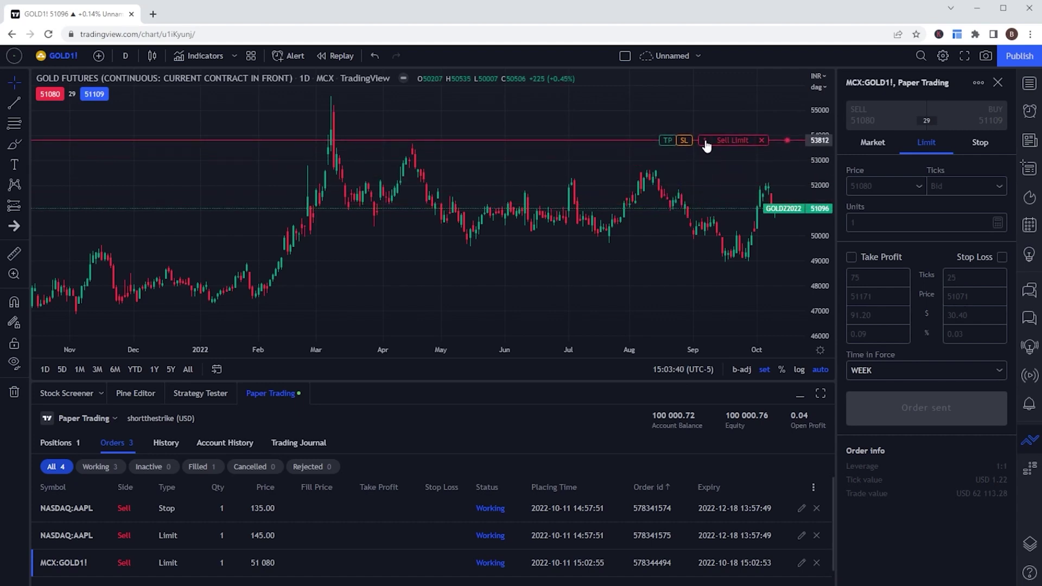
click(706, 144)
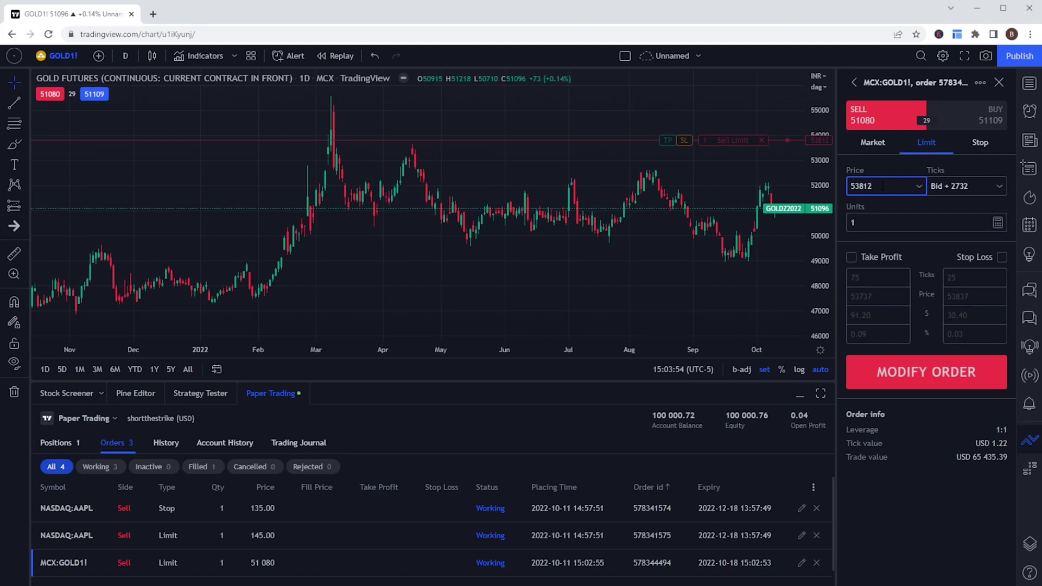
click(930, 373)
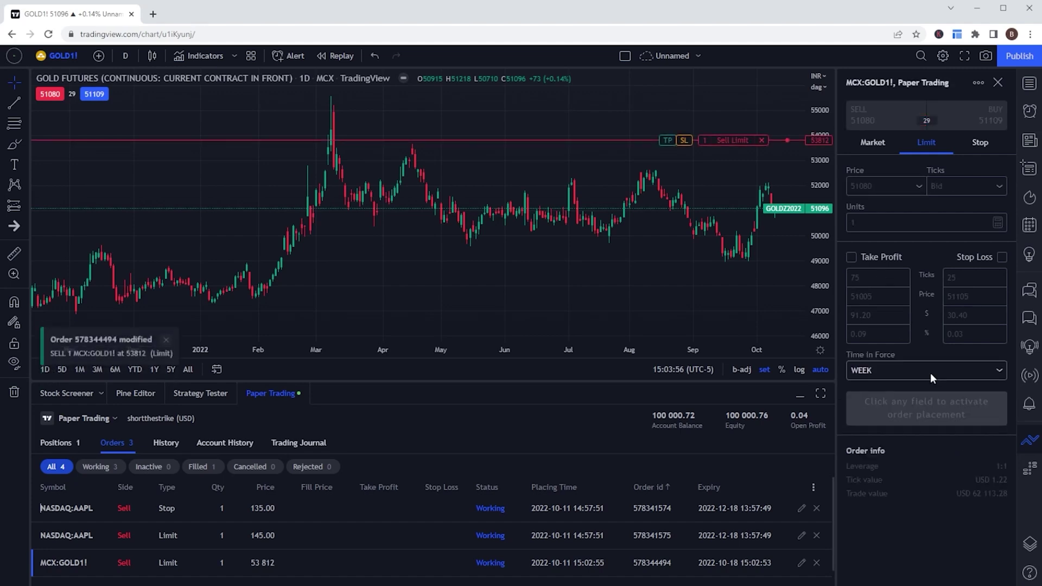